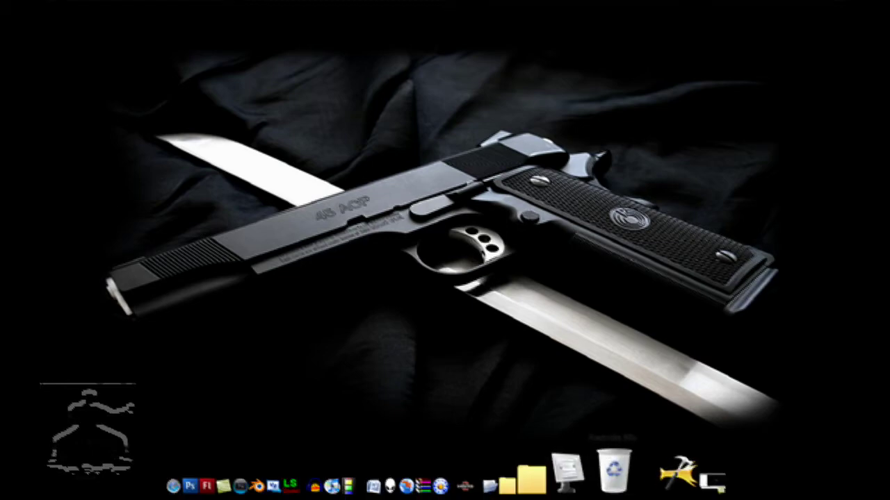
Launch Camtasia Studio from the desktop dock to get an empty untitled project
left_click(622, 474)
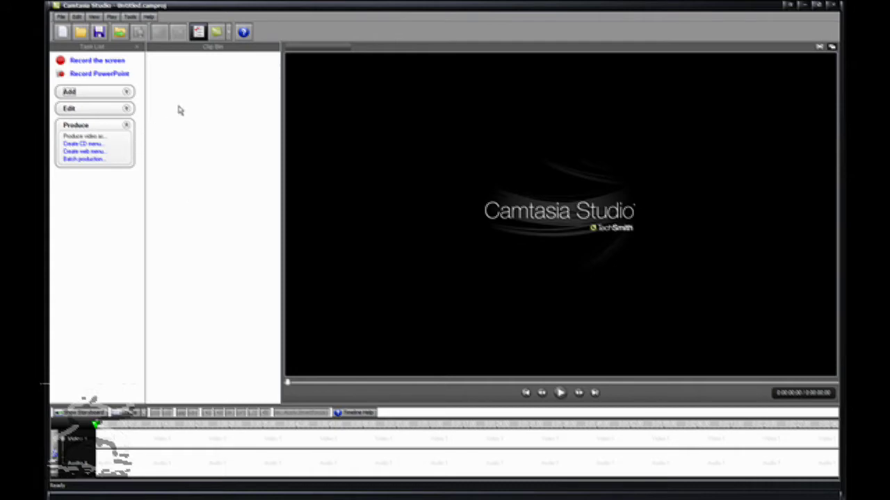
Expand Produce in the Task List and start a Batch production
left_click(127, 125)
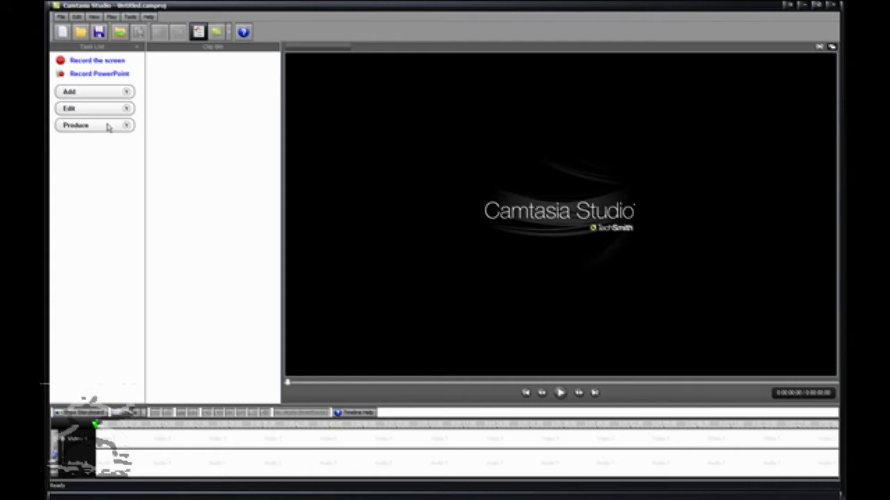
left_click(127, 126)
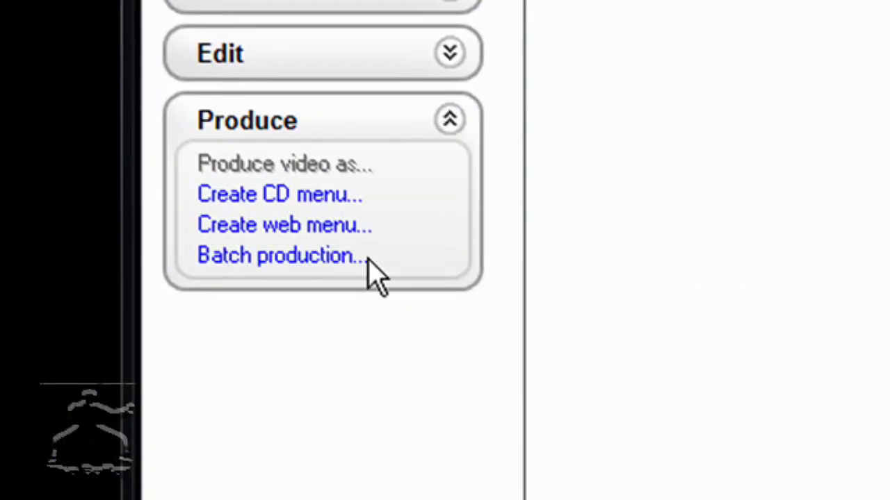
left_click(361, 256)
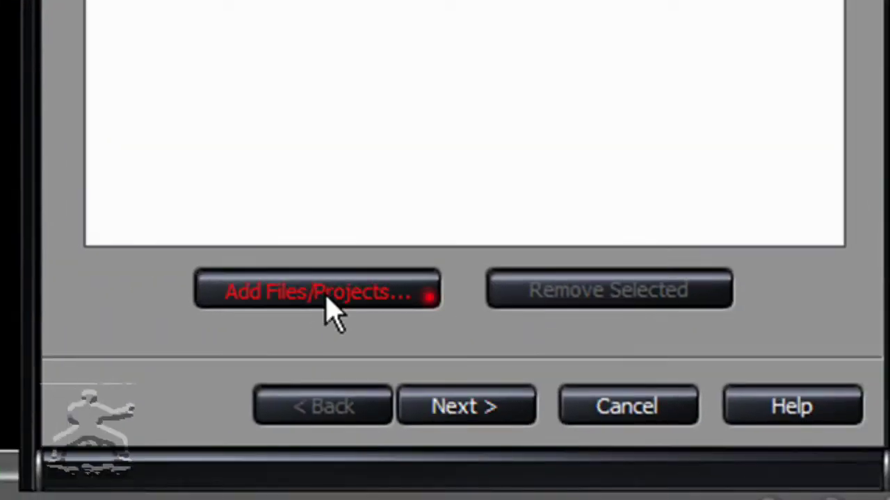
Add the capture-1 clip to the batch production file list
left_click(326, 301)
type("capture-1")
key("Return")
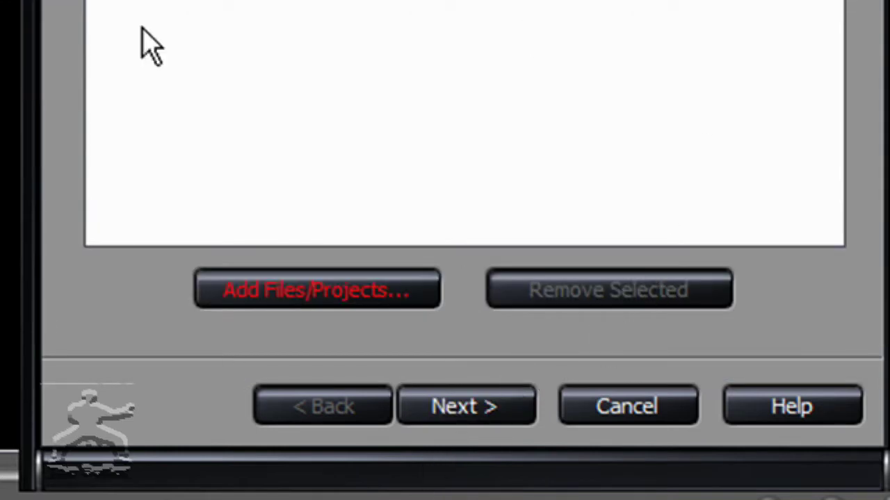
left_click(482, 409)
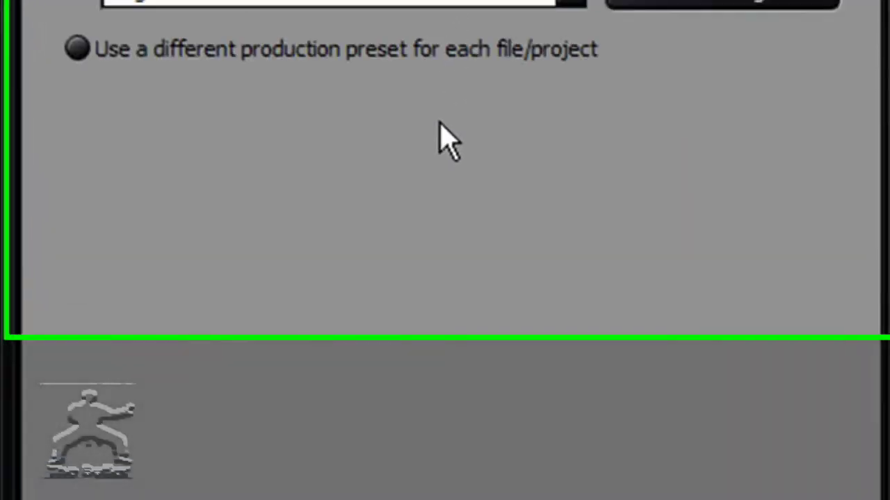
Apply the Youtube HD preset to all batch files and open the Preset Manager
left_click(563, 155)
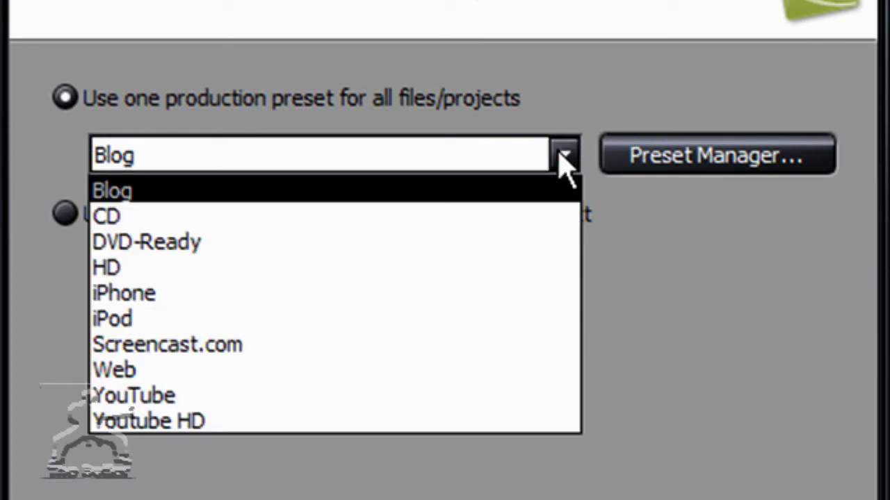
left_click(459, 420)
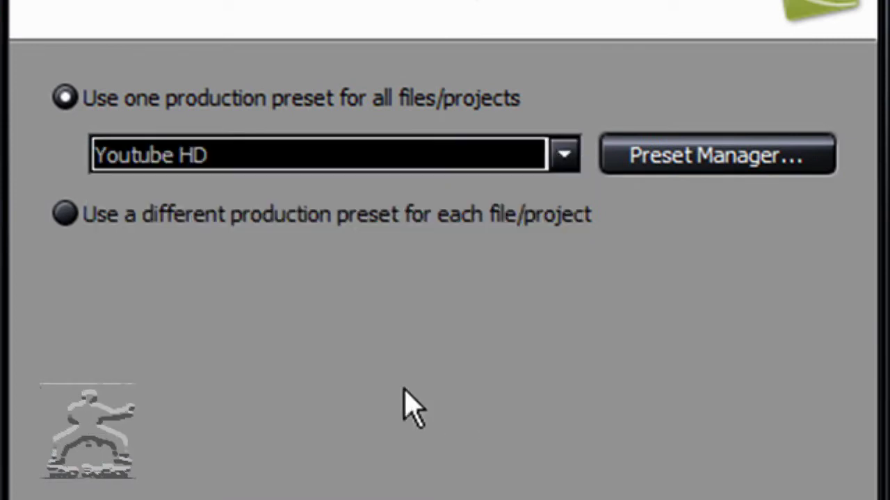
left_click(556, 155)
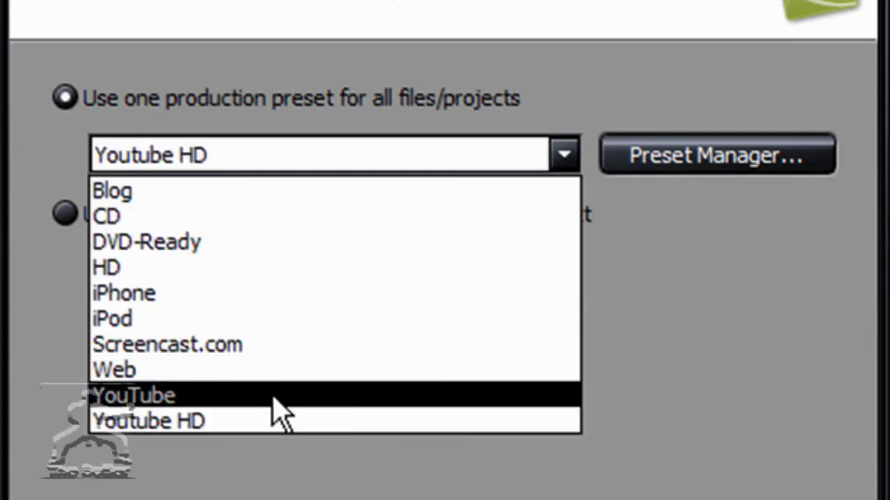
left_click(264, 421)
left_click(738, 156)
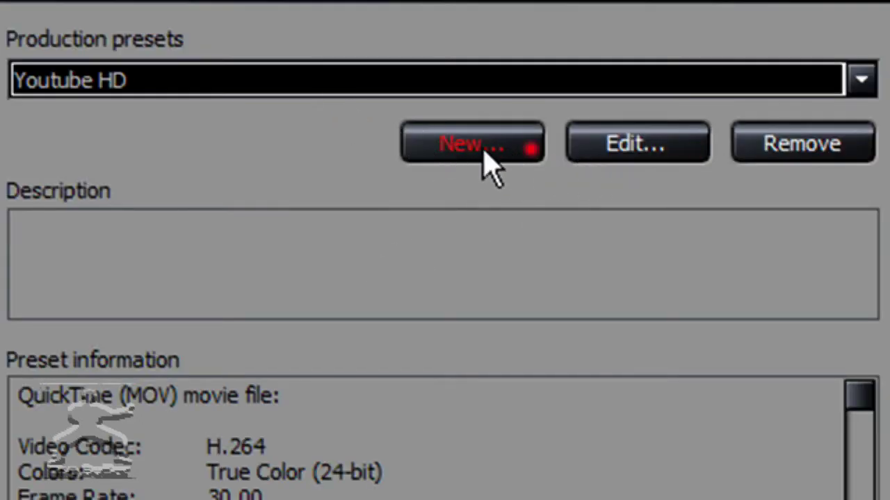
Edit the Youtube HD preset, keeping MOV - QuickTime movie as its file format
left_click(590, 159)
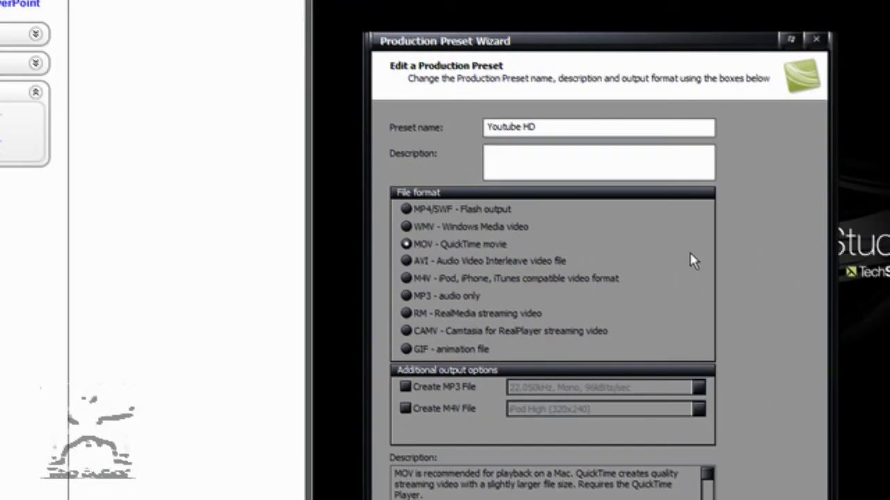
key("Return")
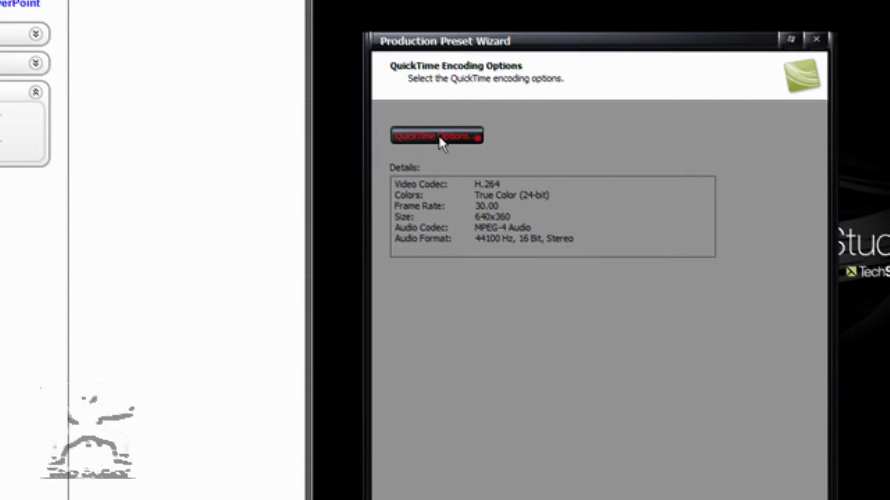
Adjust the QuickTime video compression settings and set the export dimensions to 1280 x 720 HD
left_click(465, 137)
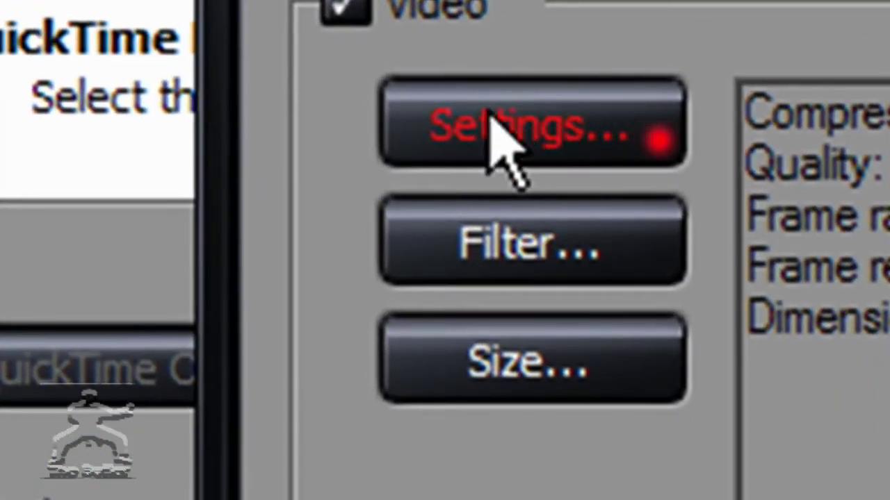
left_click(493, 121)
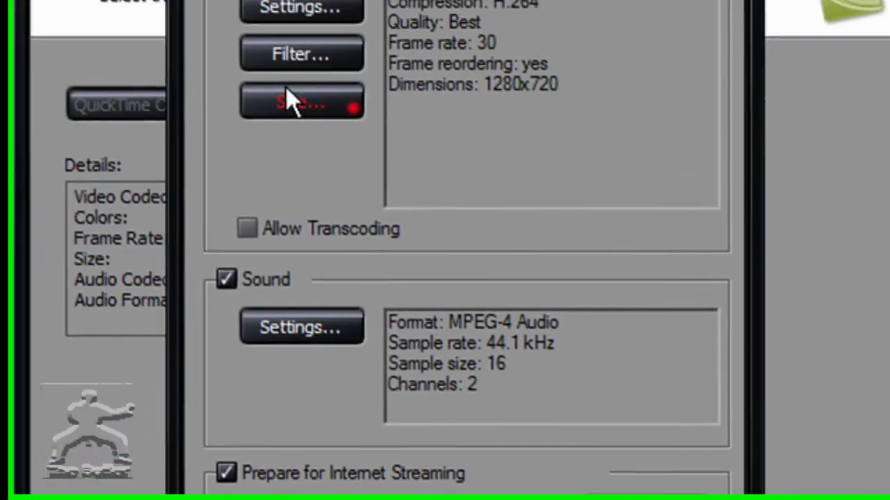
left_click(487, 4)
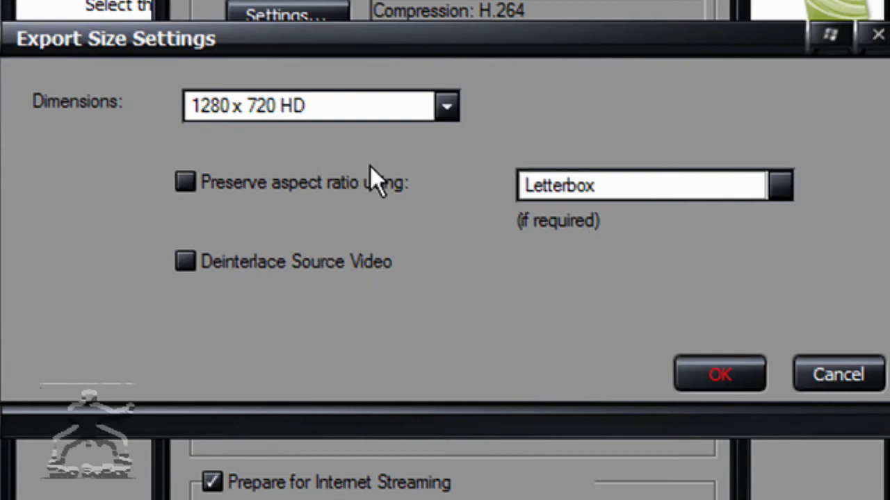
Confirm 1280 x 720 HD and set the sound to MPEG-4 Audio, 44.100 kHz, 16-bit stereo
left_click(692, 385)
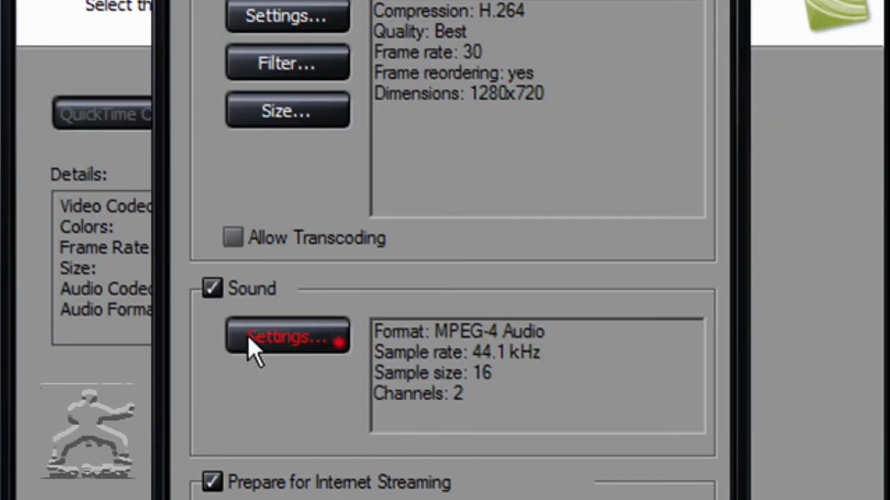
left_click(311, 351)
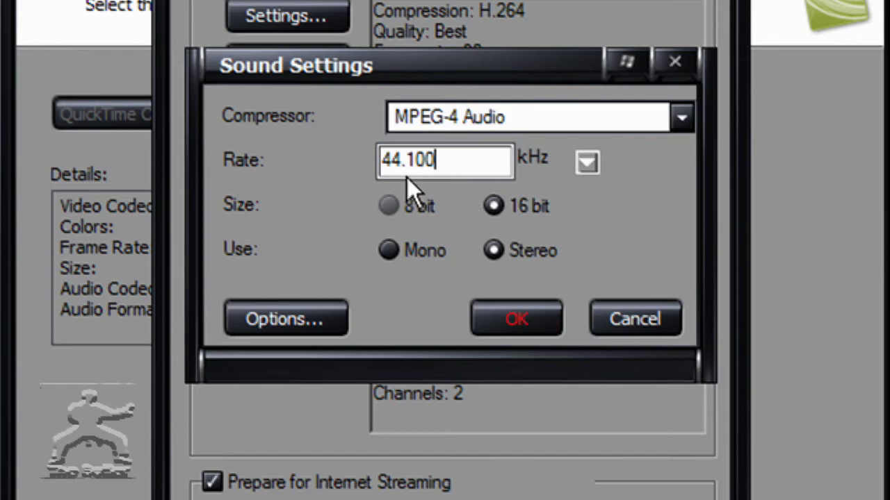
left_click(523, 320)
key("Return")
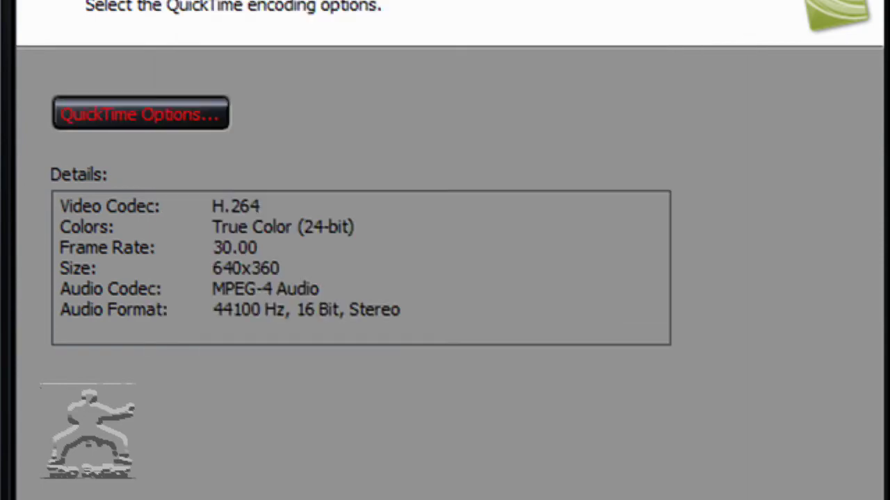
Keep a custom video size of 640 x 360 and advance to production options
key("Return")
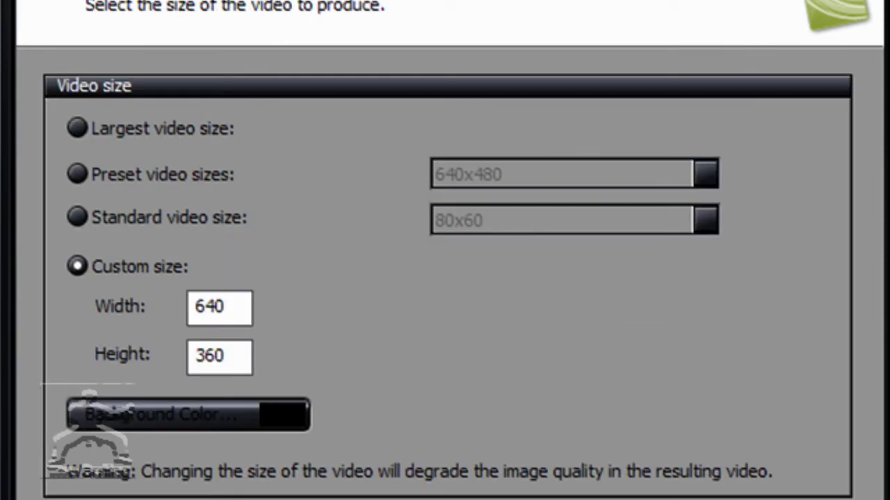
left_click(229, 306)
key("Return")
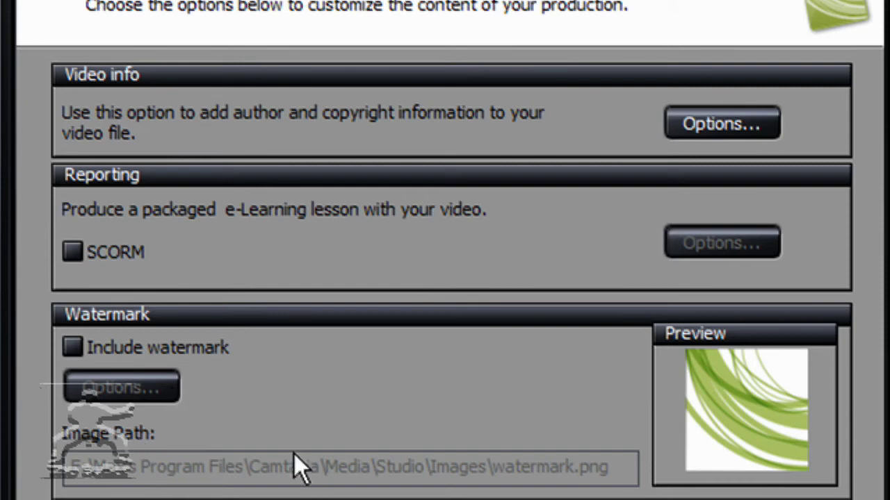
Include a watermark using the karate ad image
left_click(102, 346)
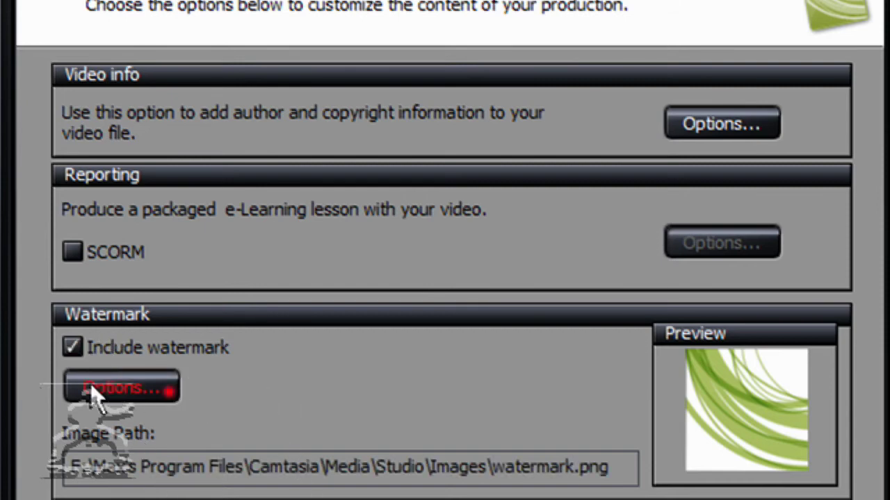
left_click(99, 391)
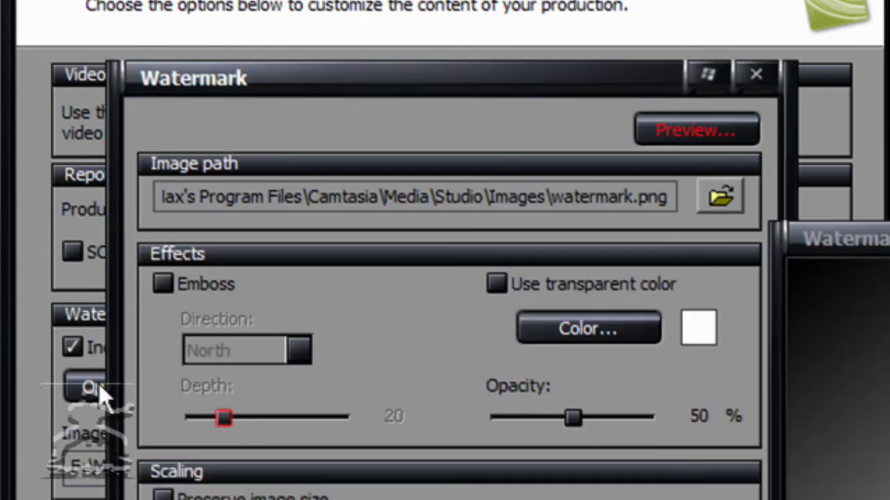
left_click(720, 202)
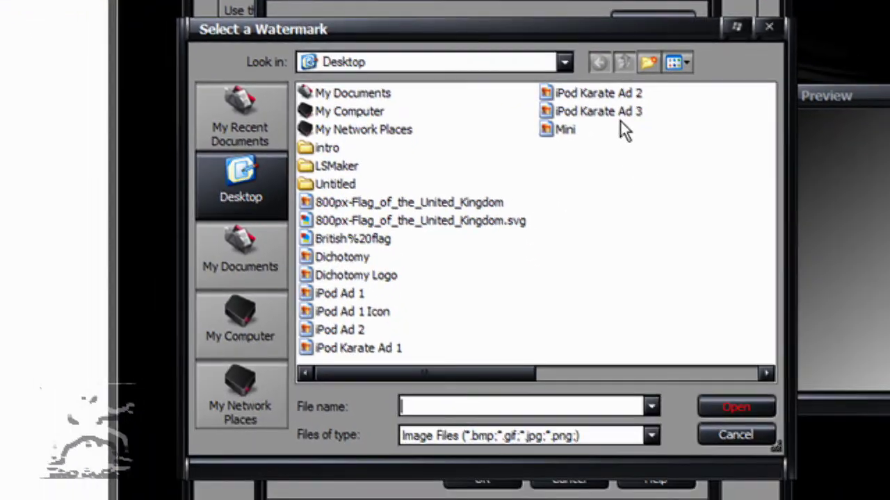
double_click(357, 347)
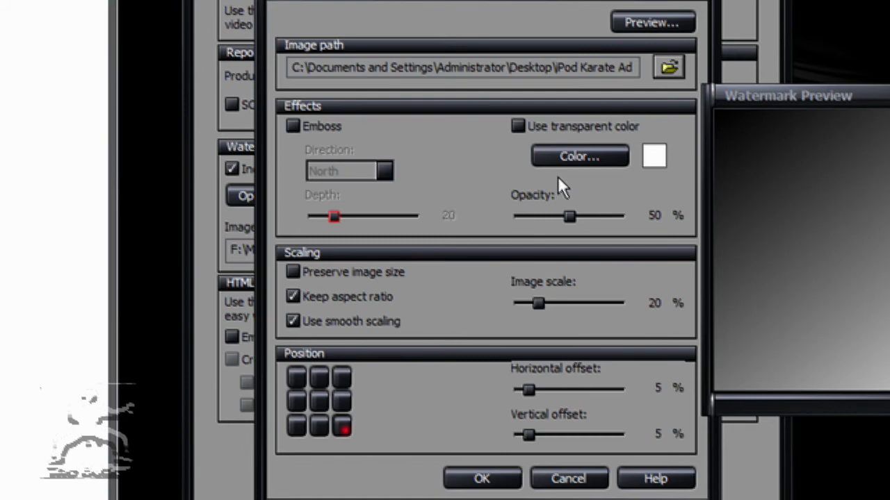
Place the watermark bottom-left, emboss it at depth 42 with 80% opacity, and close the presets manager
left_click(296, 427)
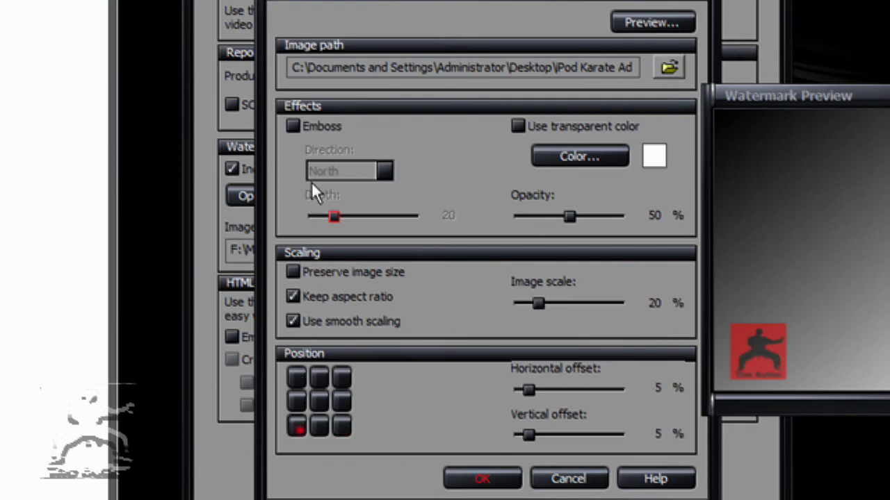
left_click(292, 126)
left_click_drag(335, 217, 356, 216)
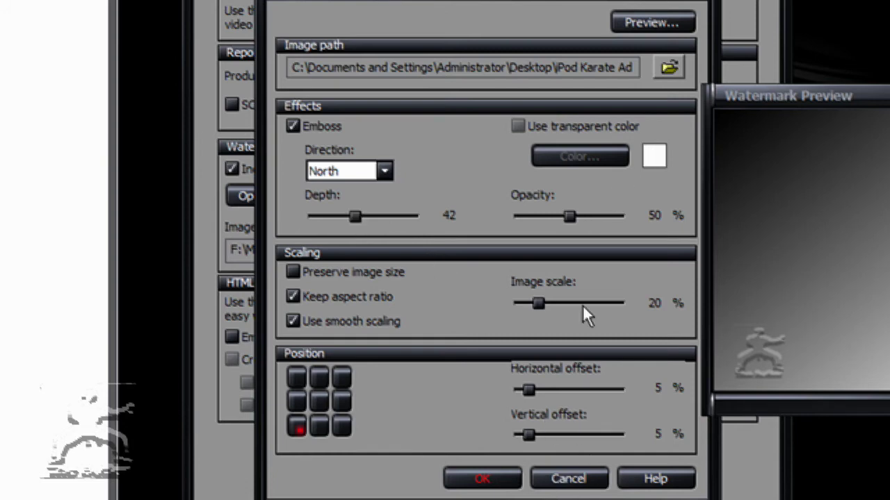
left_click_drag(570, 215, 600, 216)
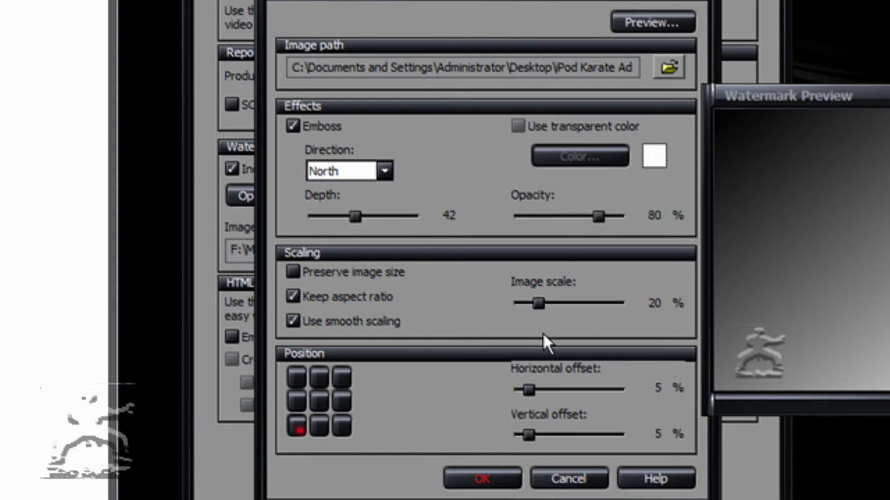
left_click(491, 480)
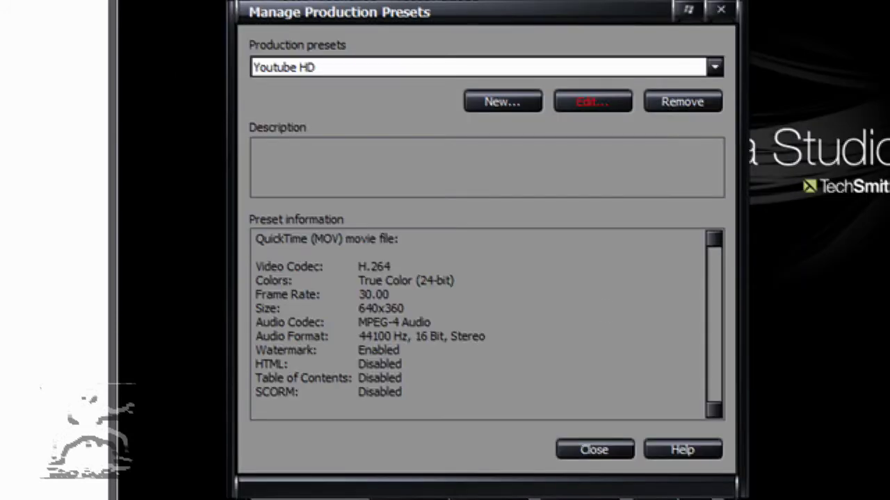
left_click(590, 449)
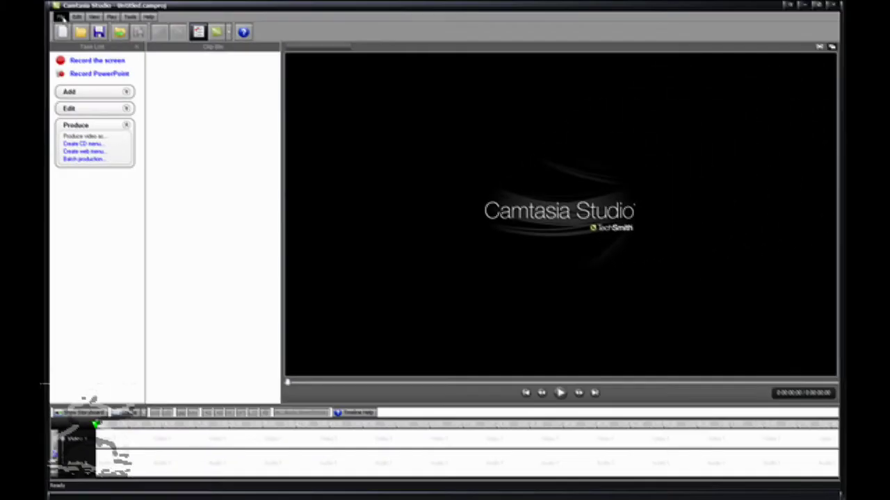
Import the HD Test2 recording through File > Import Media
left_click(60, 16)
left_click(104, 146)
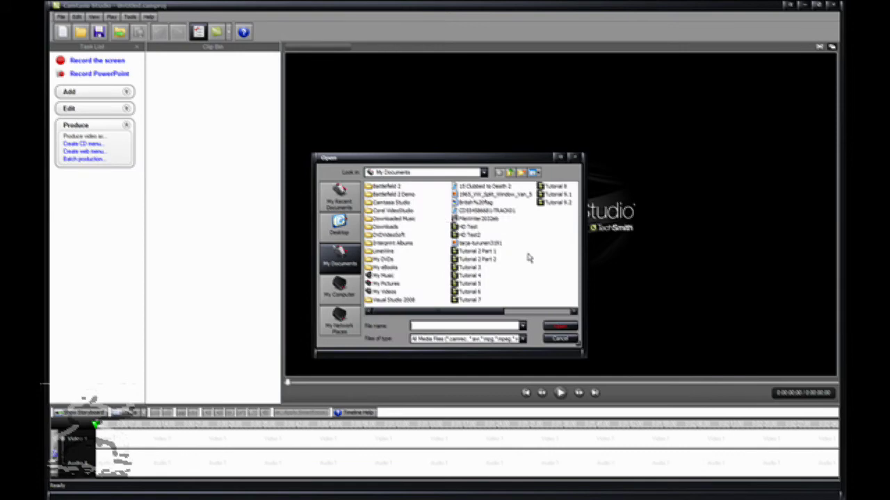
double_click(471, 236)
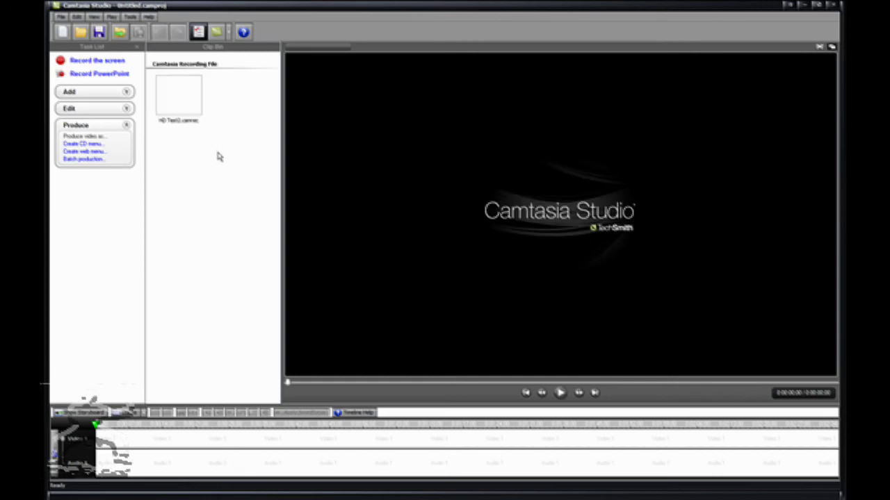
Put the HD Test2 clip on the timeline and produce it with the Youtube HD preset
left_click_drag(181, 89, 129, 438)
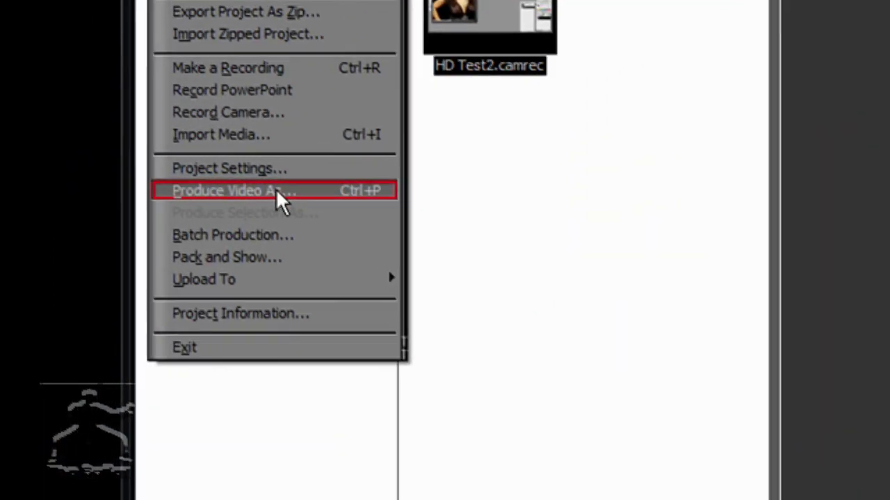
left_click(189, 179)
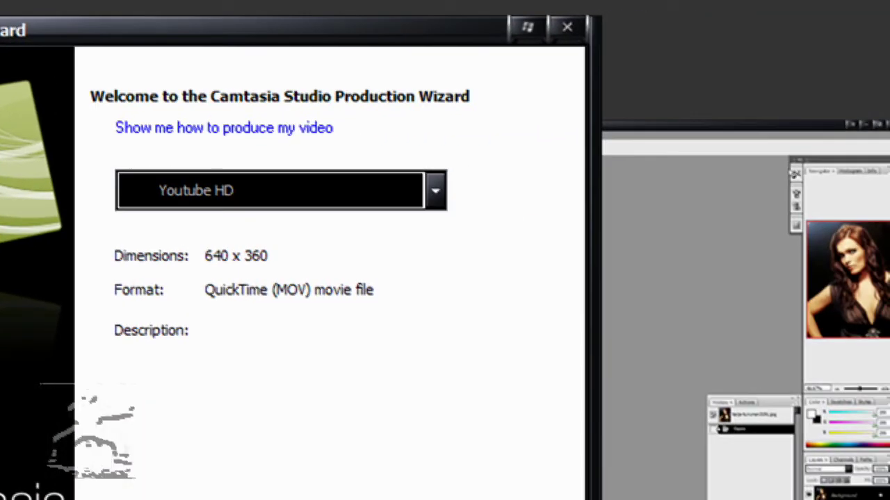